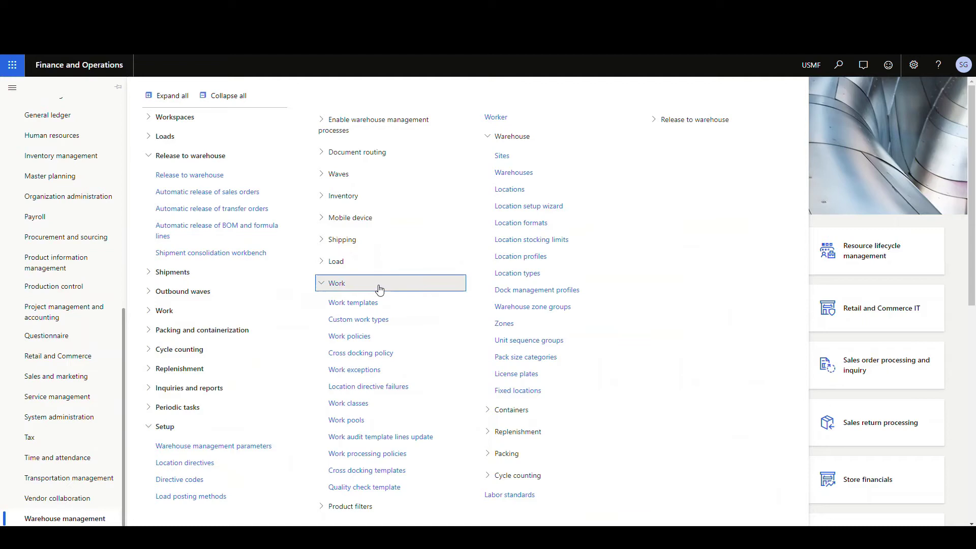
Set the 24 Cross Dock PO cross docking template's Locating type to Shipment locations
{"action": "left_click", "coordinate": [373, 478]}
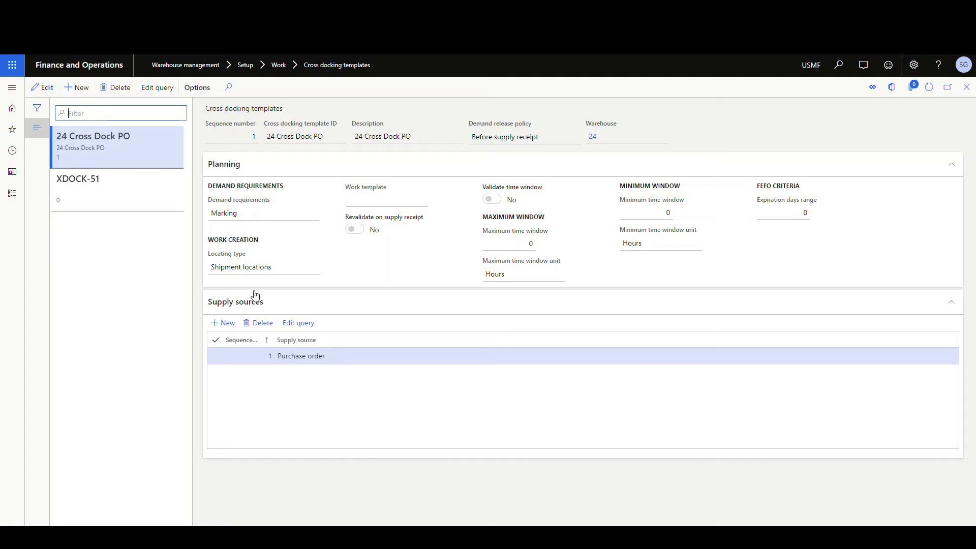
{"action": "left_click", "coordinate": [41, 88]}
{"action": "left_click", "coordinate": [316, 265]}
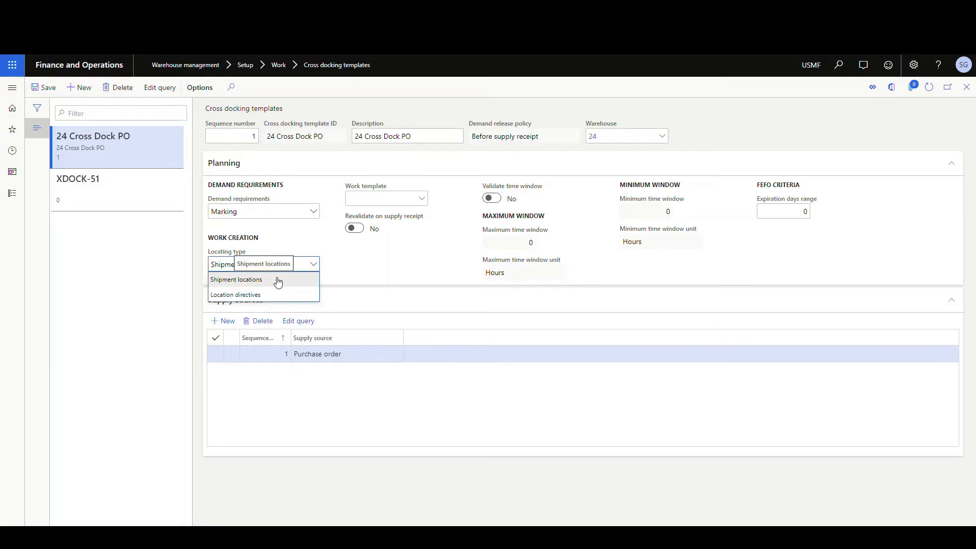
{"action": "left_click", "coordinate": [278, 281]}
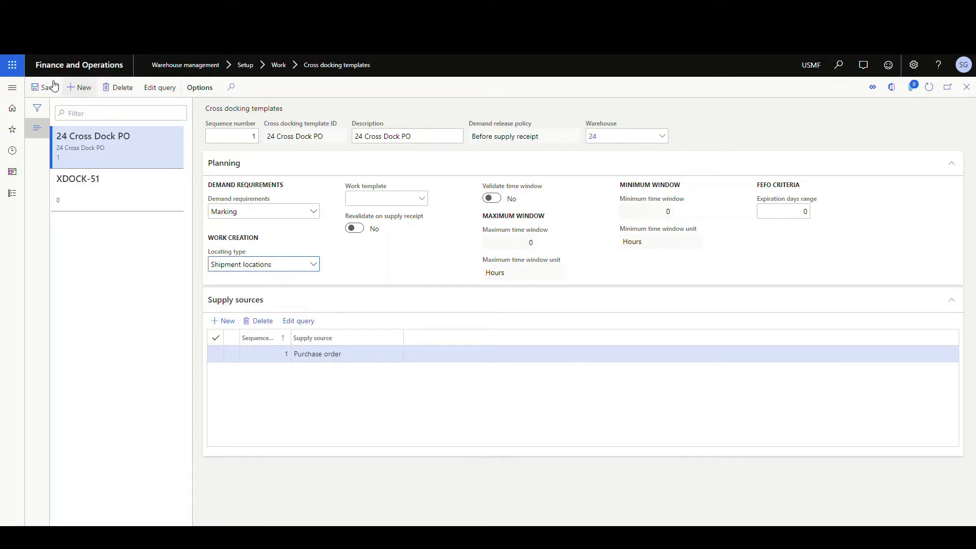
Show Cross docking location directives and review the 24 Put to Baydoor query targeting Baydoor
{"action": "left_click", "coordinate": [13, 87]}
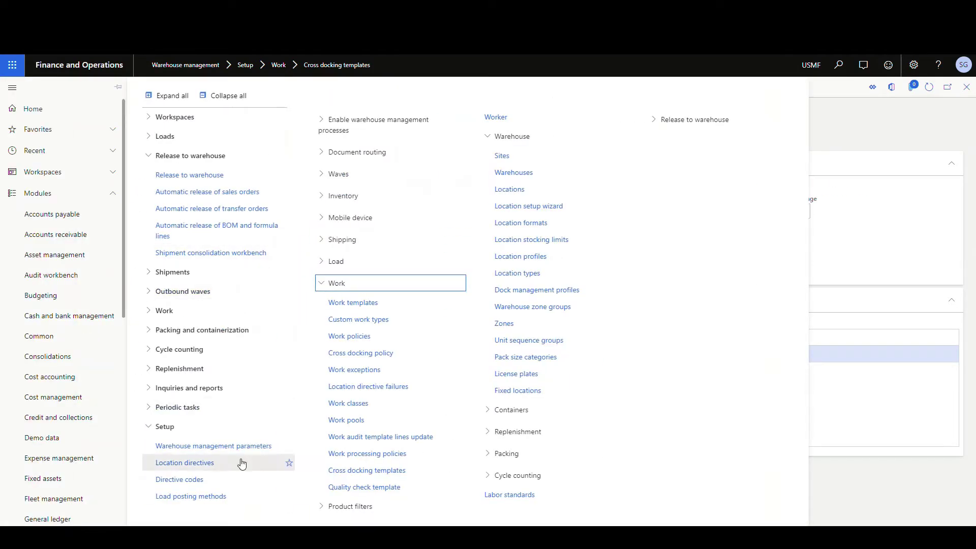
{"action": "left_click", "coordinate": [197, 462]}
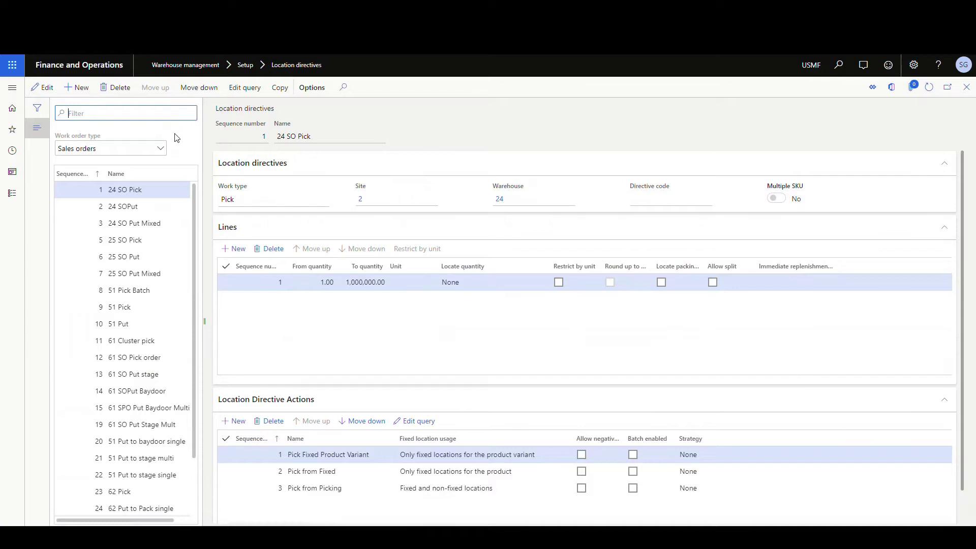
{"action": "left_click", "coordinate": [161, 149]}
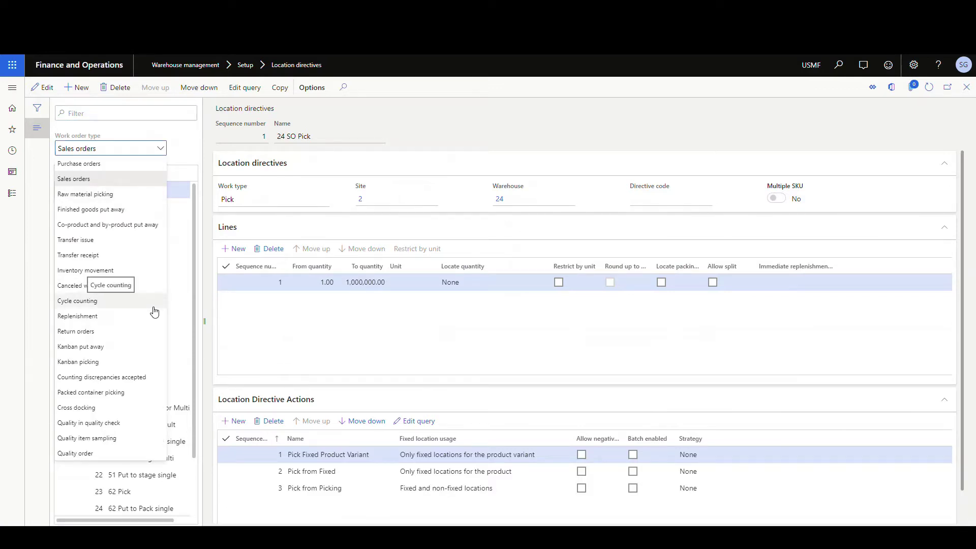
{"action": "left_click", "coordinate": [93, 407]}
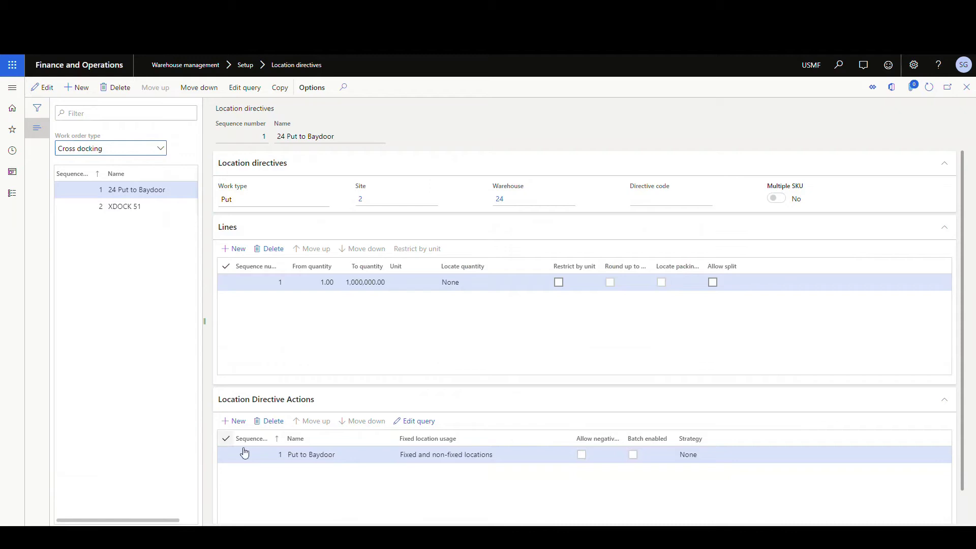
{"action": "left_click", "coordinate": [414, 422]}
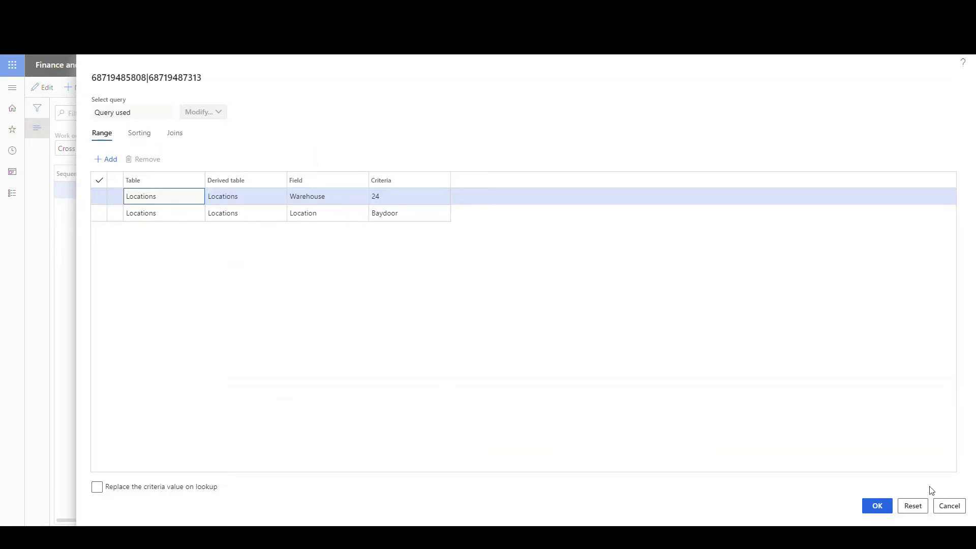
{"action": "left_click", "coordinate": [950, 506]}
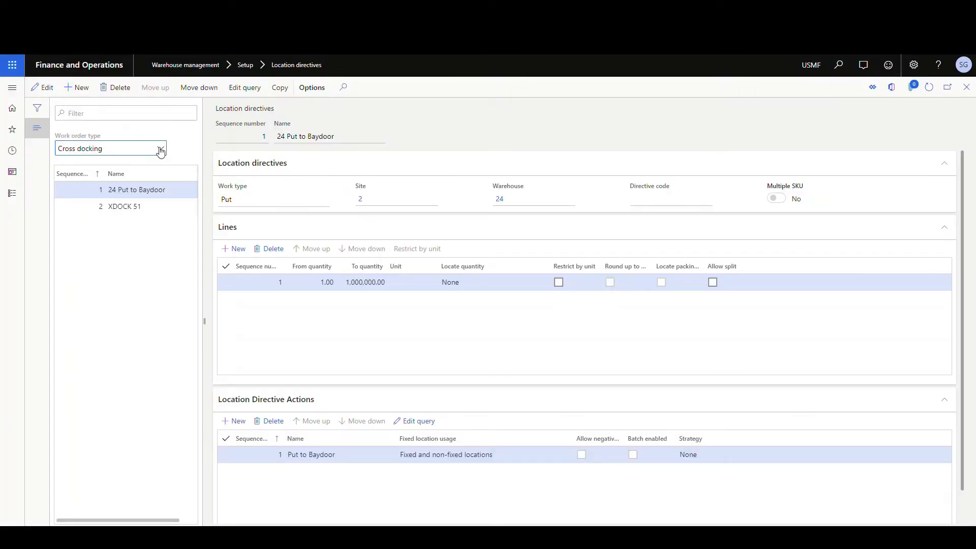
Switch to Sales orders directives and confirm 24 SOPut's Put to Baydoor targets BAYDOOR2
{"action": "left_click", "coordinate": [160, 148]}
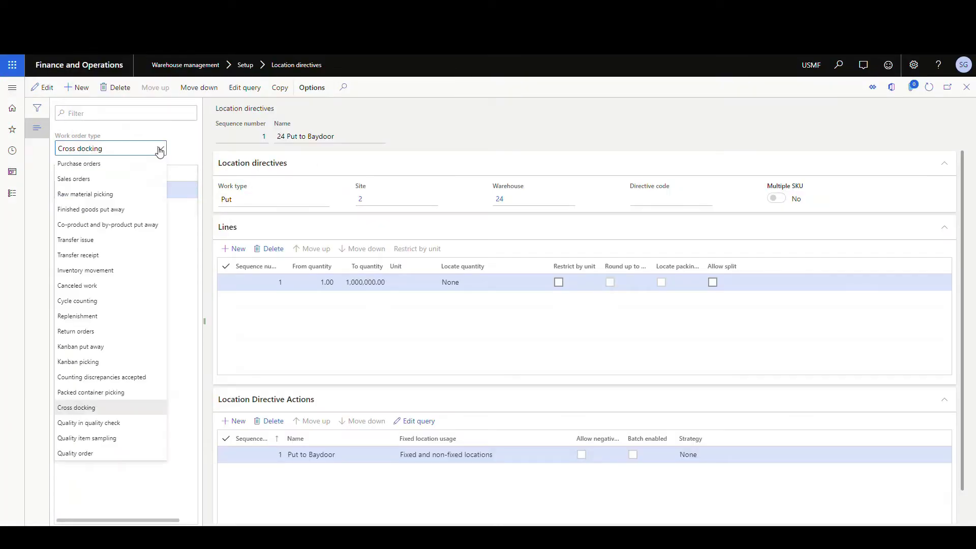
{"action": "left_click", "coordinate": [89, 181]}
{"action": "left_click", "coordinate": [116, 206]}
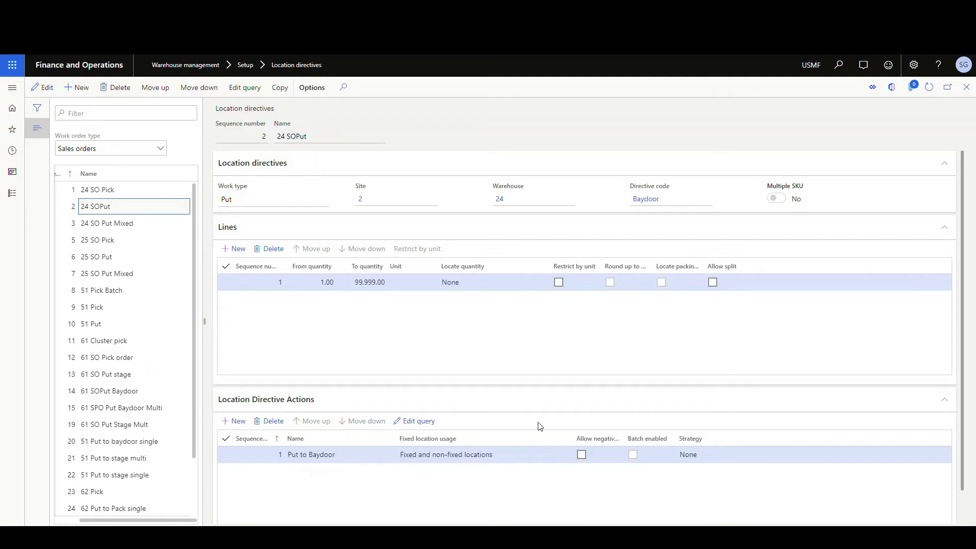
{"action": "left_click", "coordinate": [413, 421]}
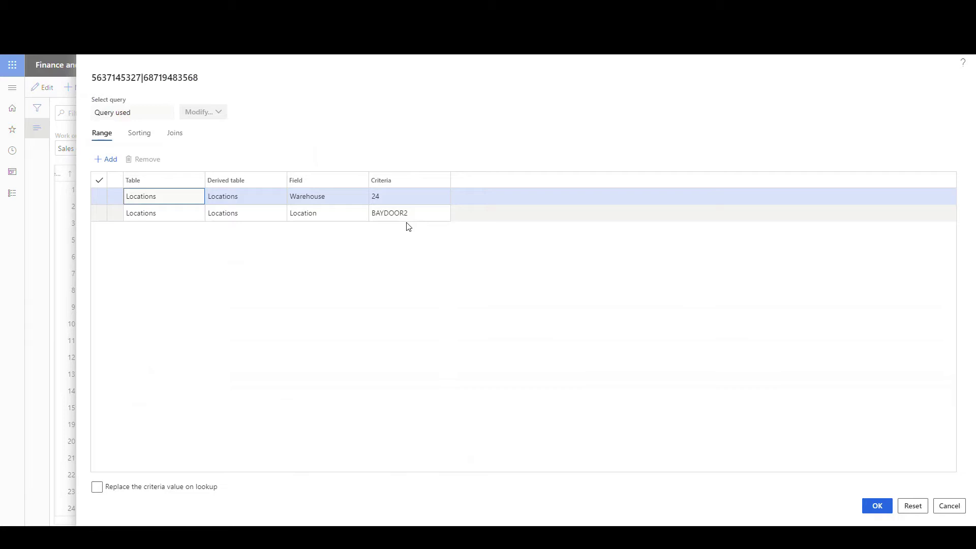
{"action": "left_click", "coordinate": [949, 506]}
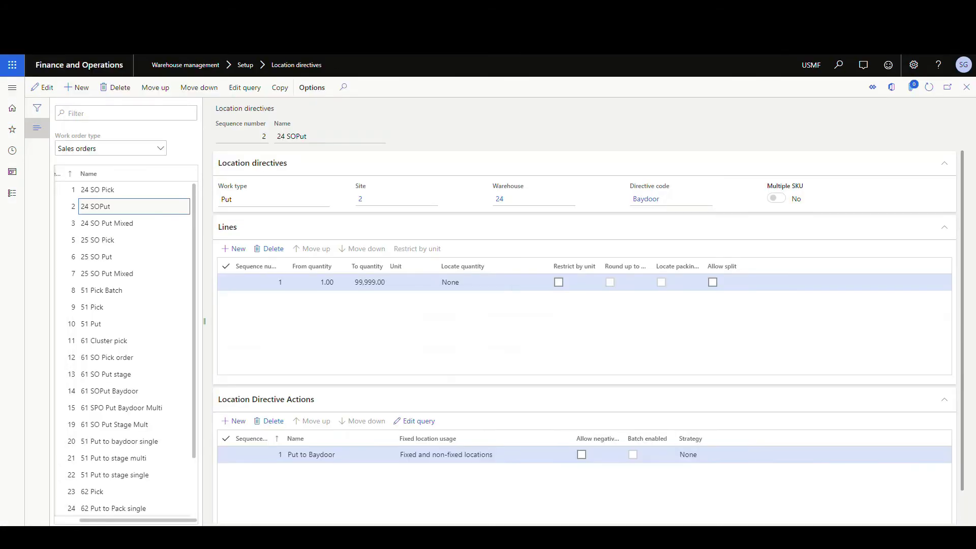
Filter All purchase orders on 00001254 and open that Acme Office Supplies order
{"action": "left_click", "coordinate": [12, 89]}
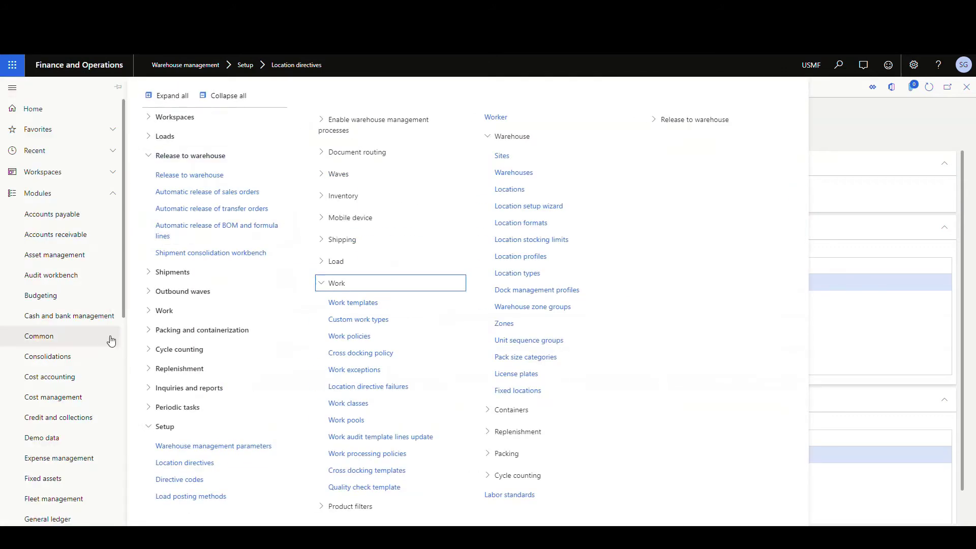
{"action": "scroll", "coordinate": [109, 336], "scroll_direction": "down", "scroll_amount": 5}
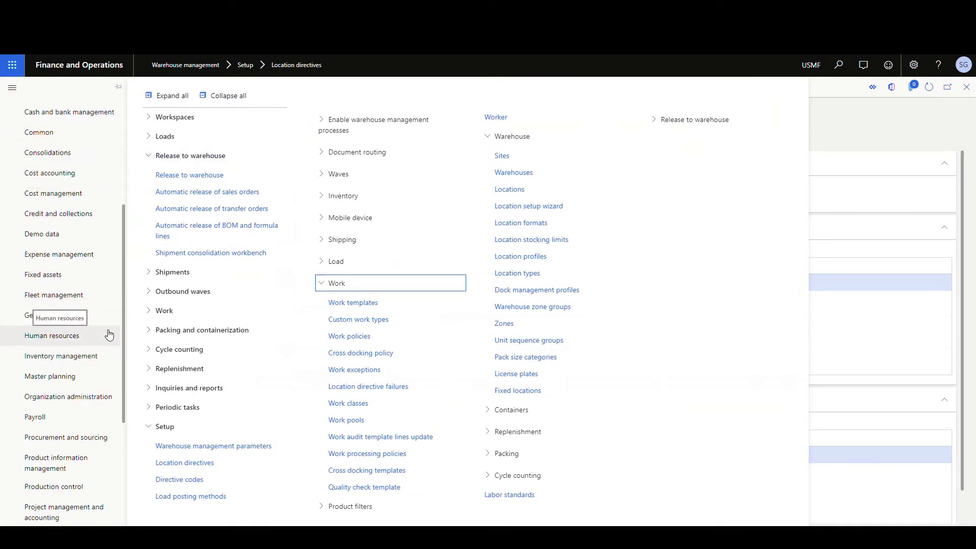
{"action": "scroll", "coordinate": [109, 333], "scroll_direction": "down", "scroll_amount": 4}
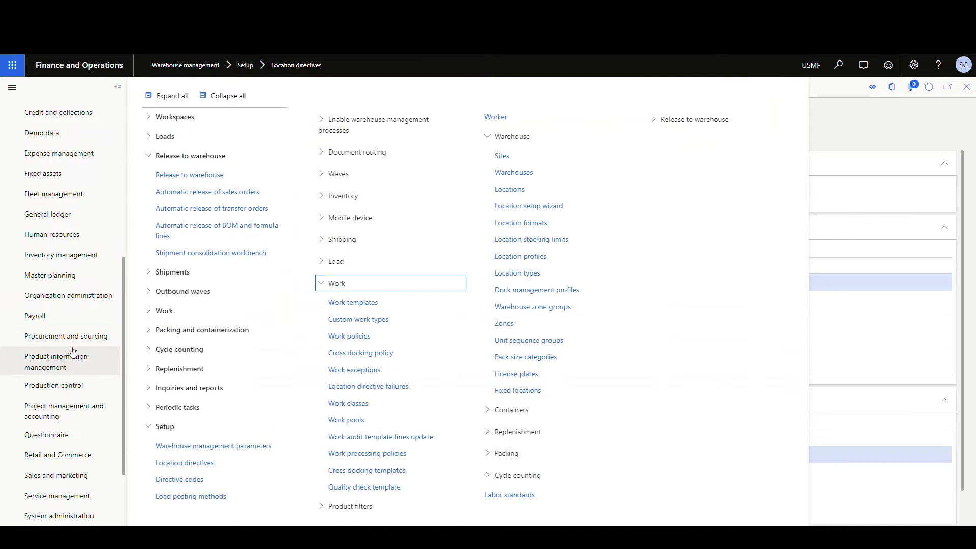
{"action": "left_click", "coordinate": [79, 337]}
{"action": "left_click", "coordinate": [210, 208]}
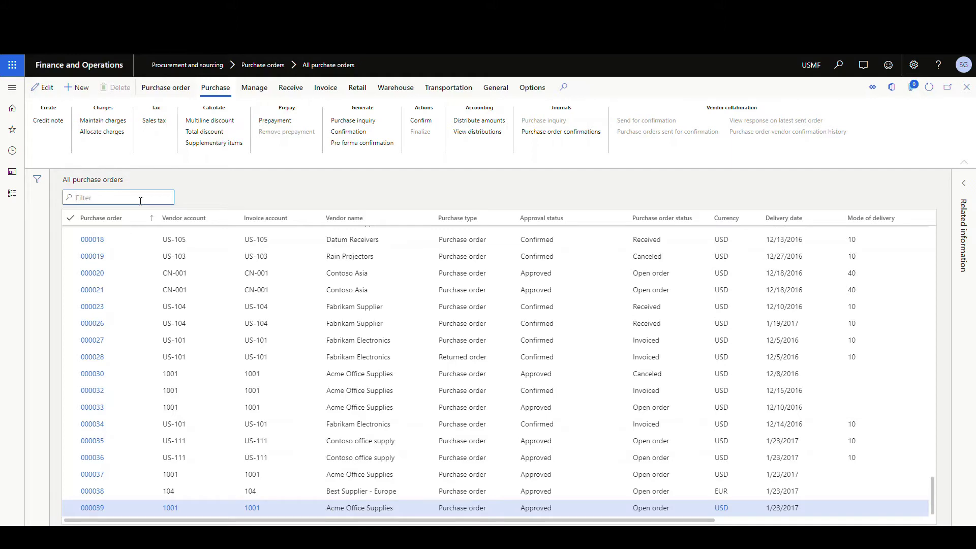
{"action": "left_click", "coordinate": [140, 200]}
{"action": "type", "text": "00001254"}
{"action": "key", "text": "Return"}
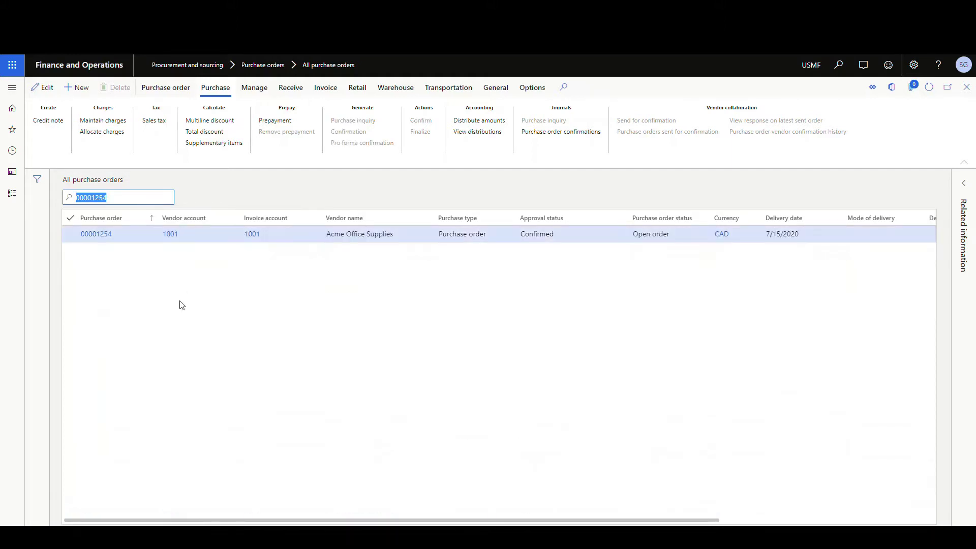
{"action": "left_click", "coordinate": [92, 235]}
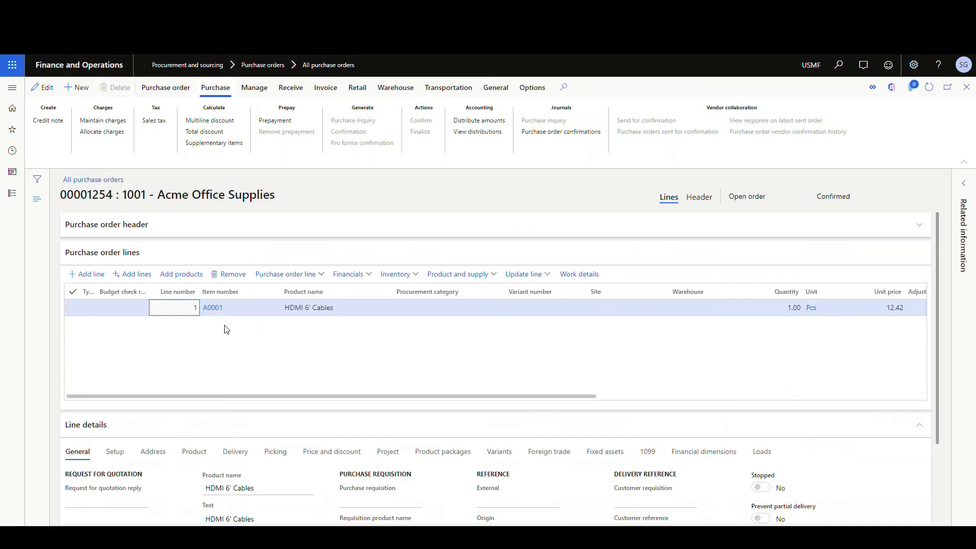
Open the All sales orders list under Sales and marketing
{"action": "left_click", "coordinate": [12, 87]}
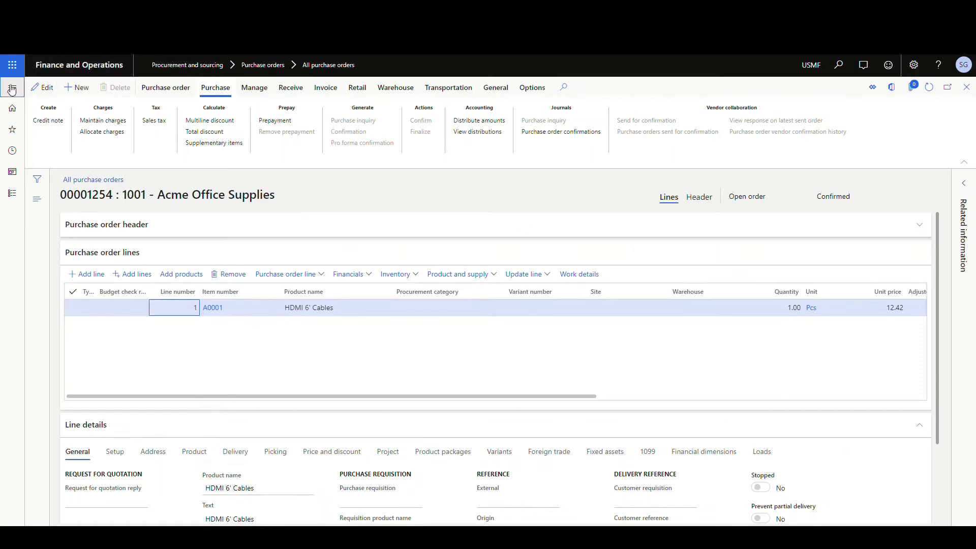
{"action": "scroll", "coordinate": [99, 303], "scroll_direction": "down", "scroll_amount": 1}
{"action": "scroll", "coordinate": [99, 303], "scroll_direction": "down", "scroll_amount": 8}
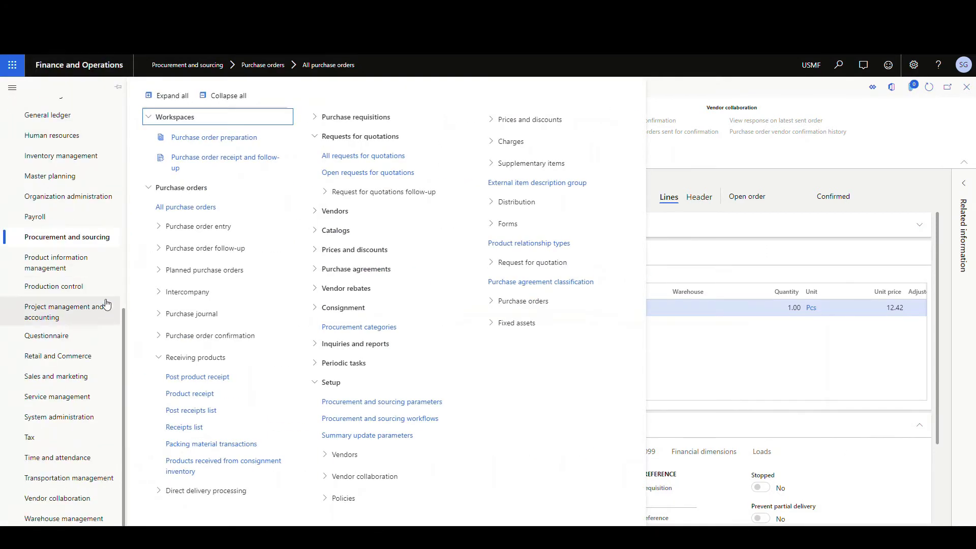
{"action": "left_click", "coordinate": [74, 377]}
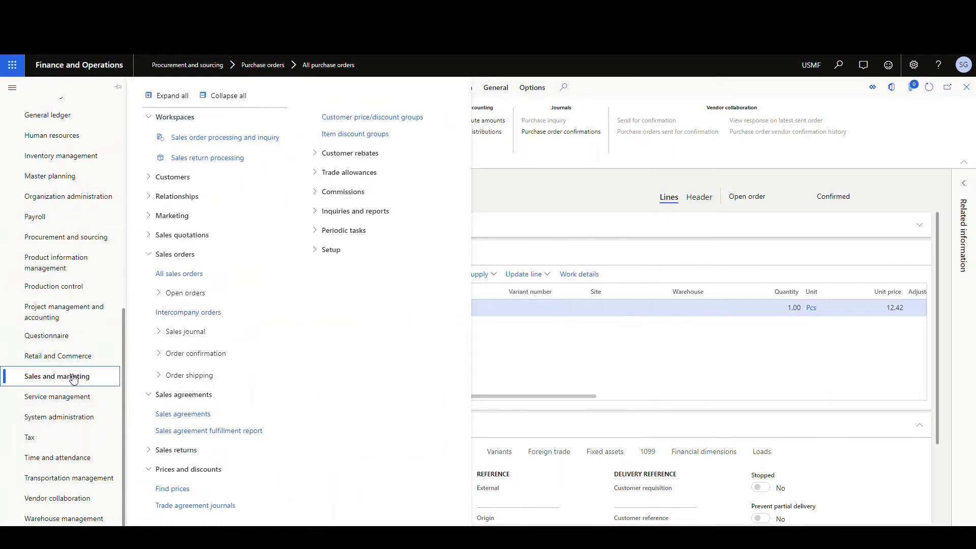
{"action": "left_click", "coordinate": [183, 277]}
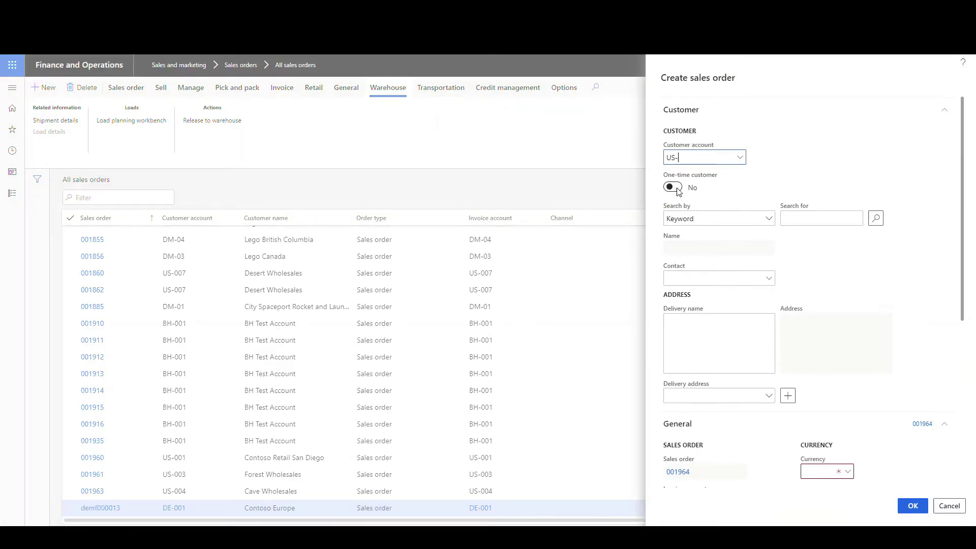
Create a new sales order for Cave Wholesales with warehouse 24
{"action": "type", "text": "004"}
{"action": "key", "text": "Tab"}
{"action": "scroll", "coordinate": [795, 276], "scroll_direction": "down", "scroll_amount": 5}
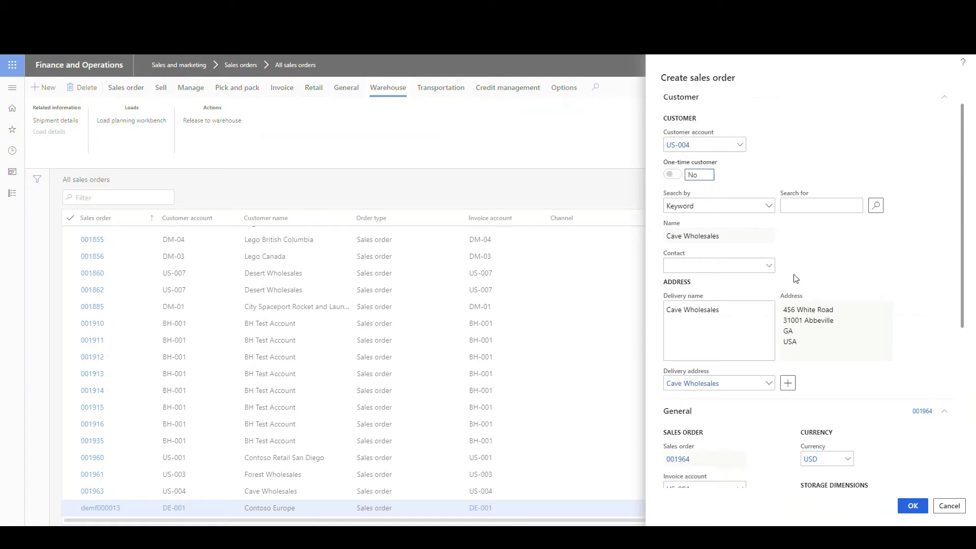
{"action": "left_click", "coordinate": [833, 271]}
{"action": "type", "text": "24"}
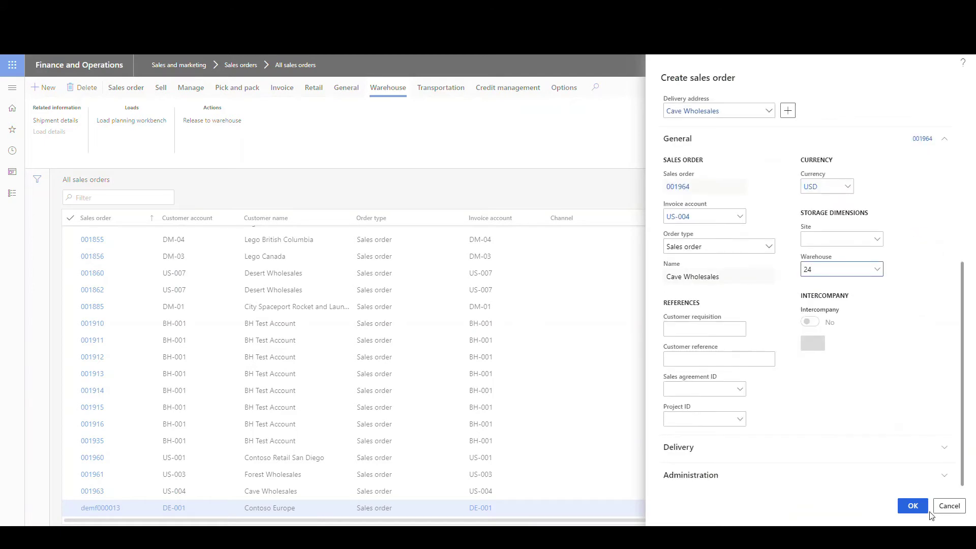
{"action": "left_click", "coordinate": [913, 506]}
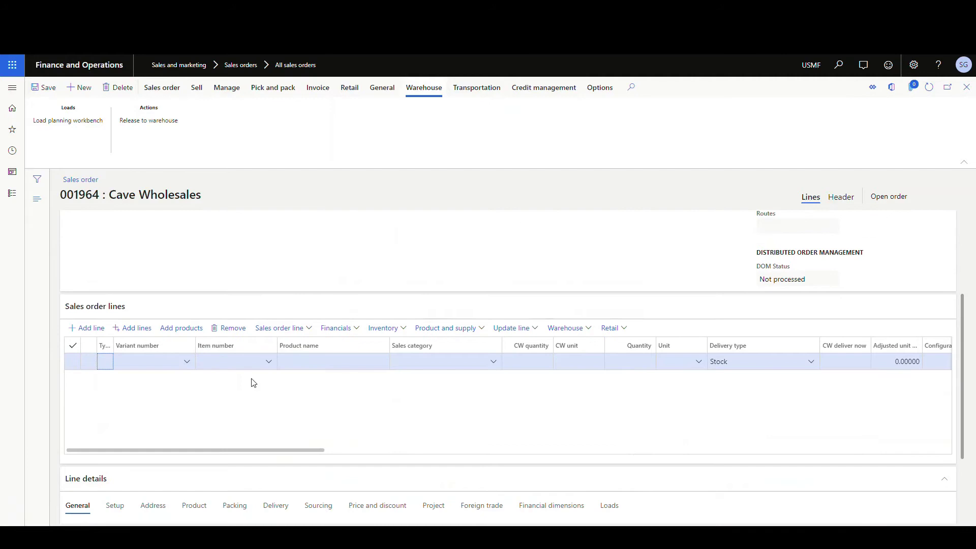
Enter item A0001 on the order line and reserve its quantity of 1 in warehouse 24
{"action": "left_click", "coordinate": [225, 360]}
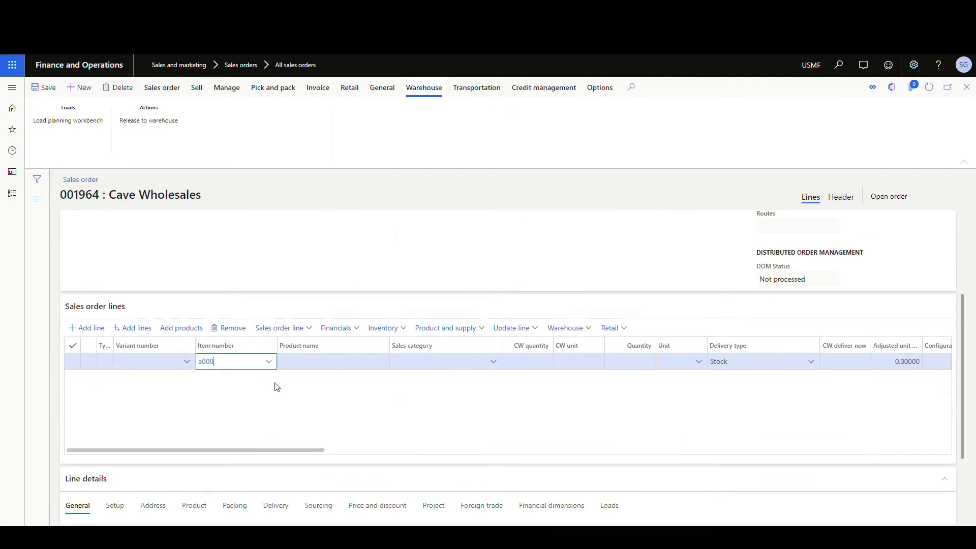
{"action": "type", "text": "a0001"}
{"action": "key", "text": "Tab"}
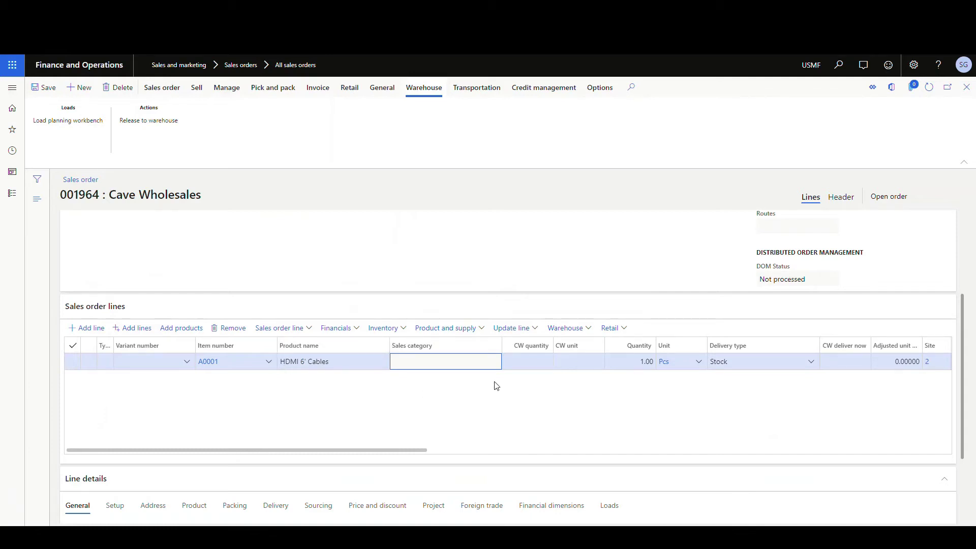
{"action": "left_click", "coordinate": [399, 327]}
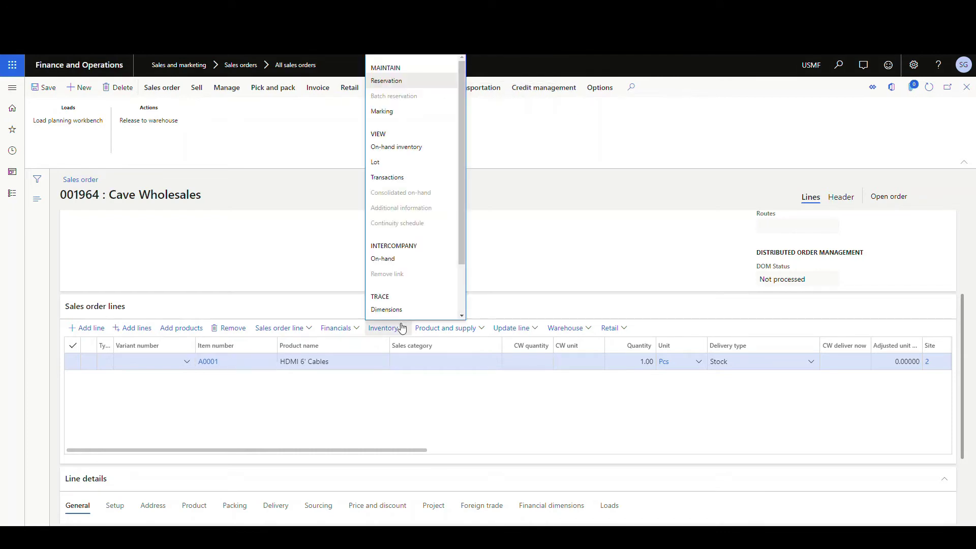
{"action": "left_click", "coordinate": [379, 80]}
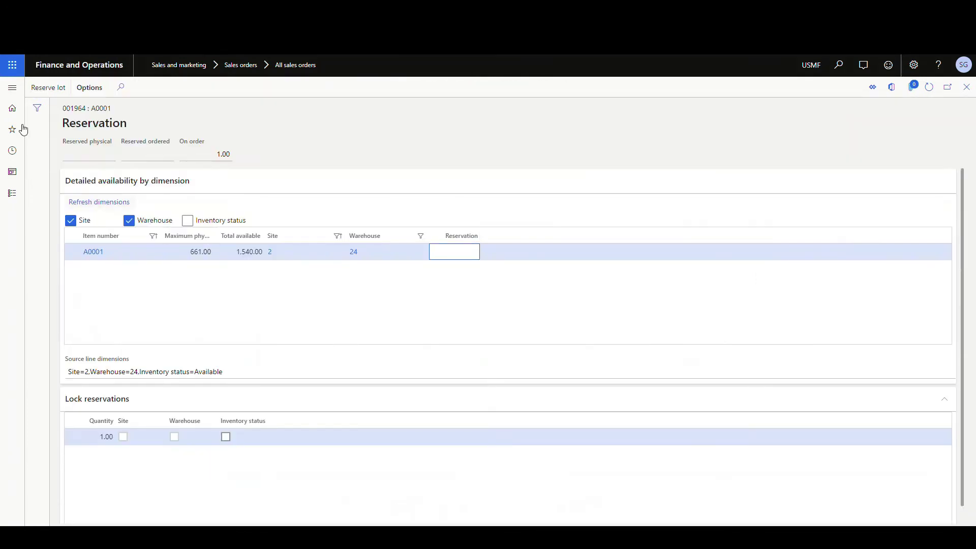
{"action": "left_click", "coordinate": [39, 90]}
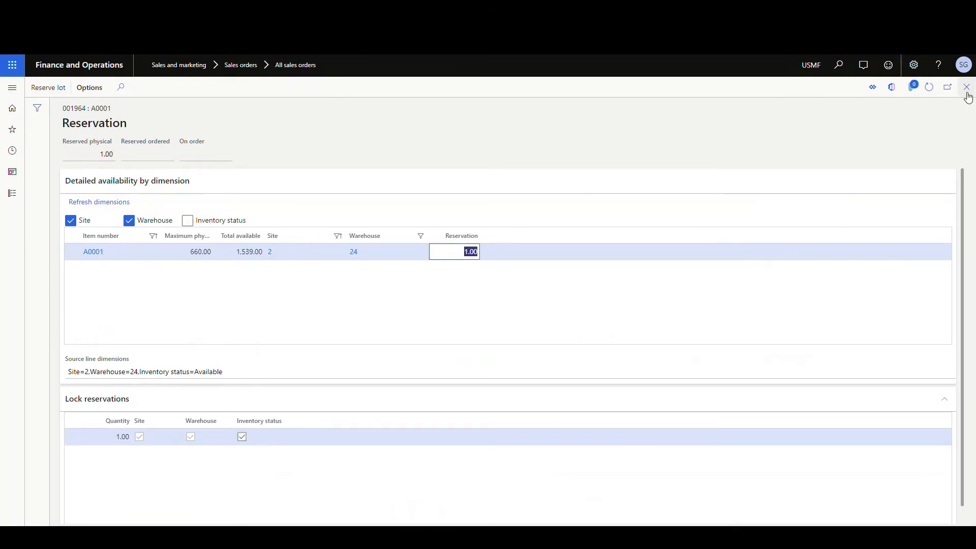
Add a second sales order line for item A0001, quantity 1
{"action": "left_click", "coordinate": [966, 88]}
{"action": "left_click", "coordinate": [103, 334]}
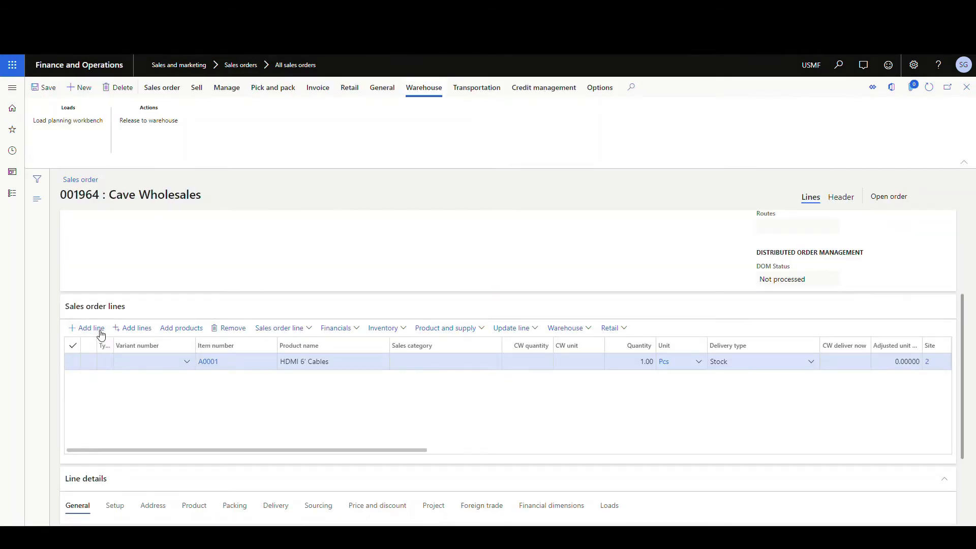
{"action": "type", "text": "a0"}
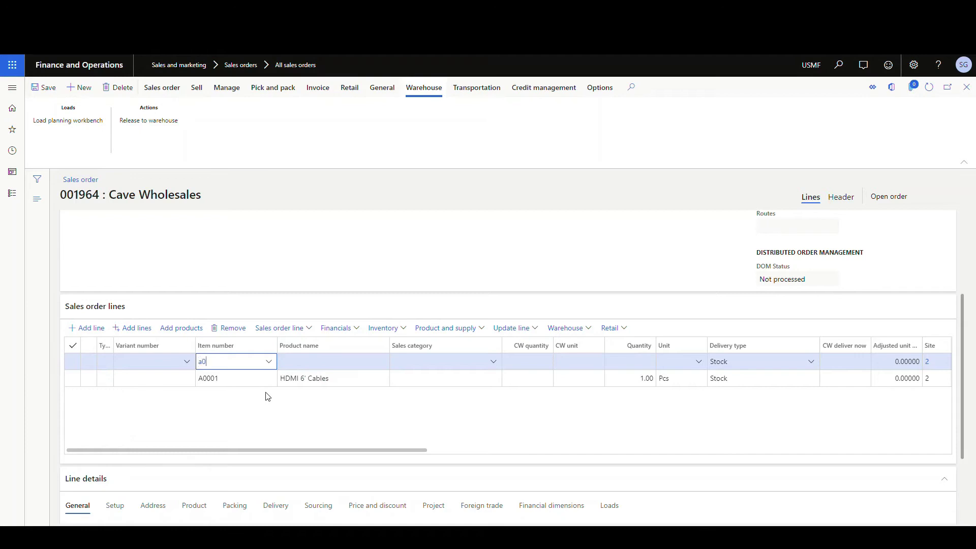
{"action": "type", "text": "001"}
{"action": "key", "text": "Tab"}
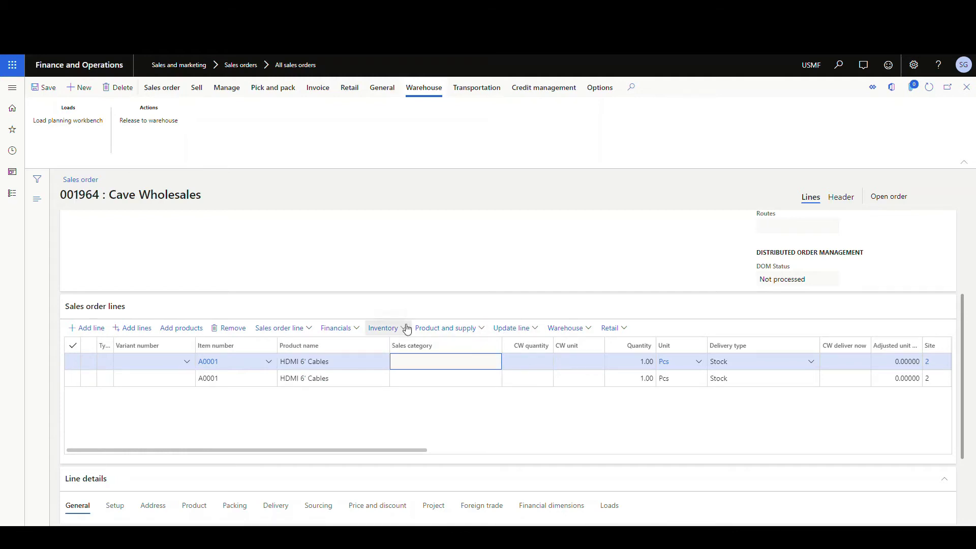
{"action": "left_click", "coordinate": [407, 328]}
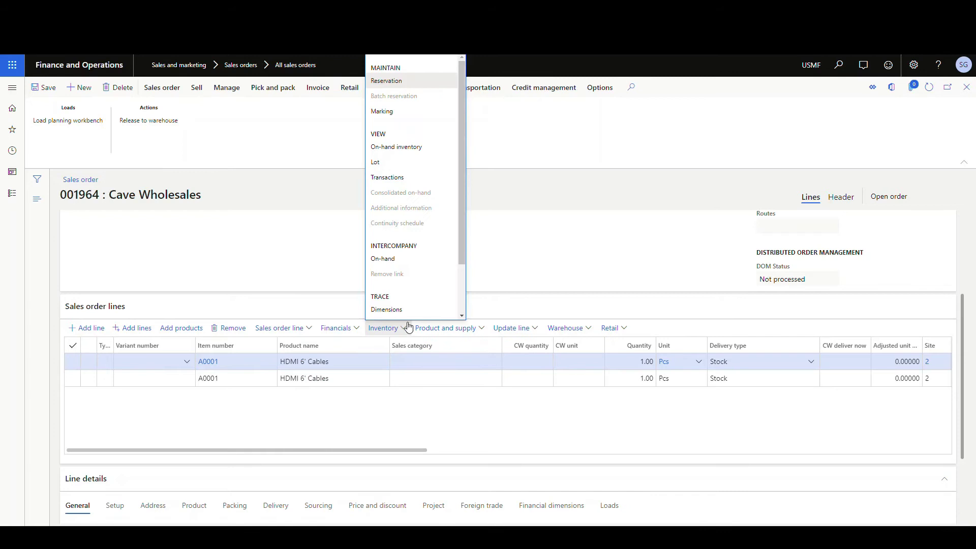
Mark the new A0001 line against the last Acme Office Supplies purchase order
{"action": "left_click", "coordinate": [392, 112]}
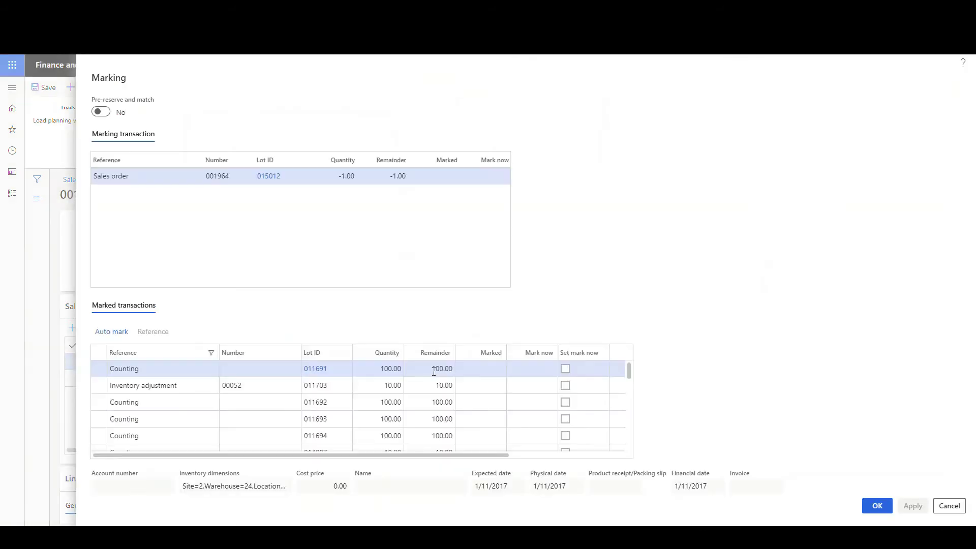
{"action": "scroll", "coordinate": [321, 399], "scroll_direction": "down", "scroll_amount": 5}
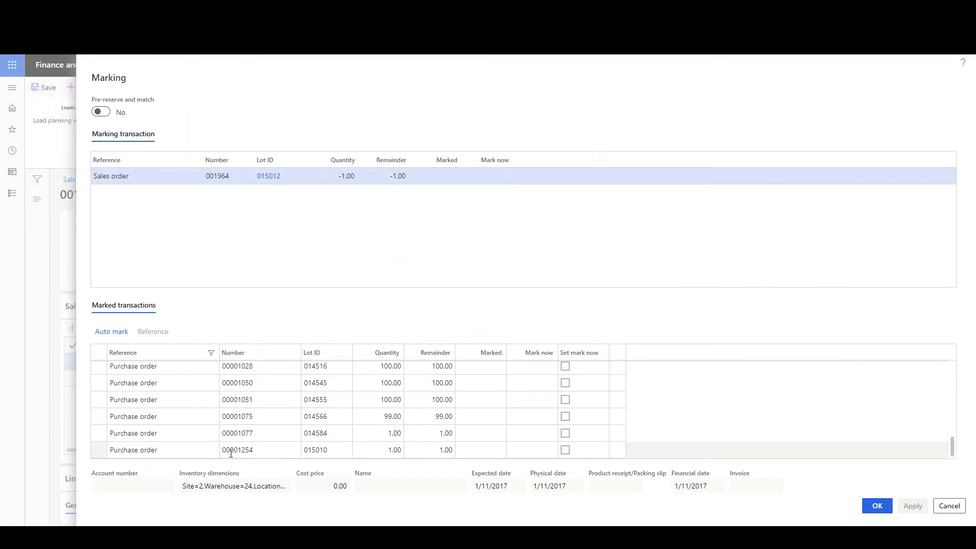
{"action": "left_click", "coordinate": [565, 450]}
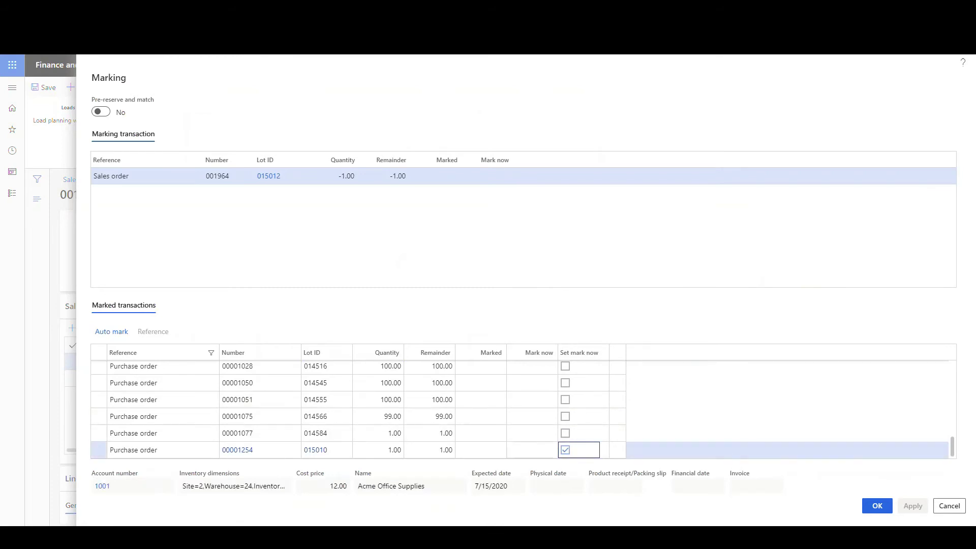
{"action": "left_click", "coordinate": [883, 507]}
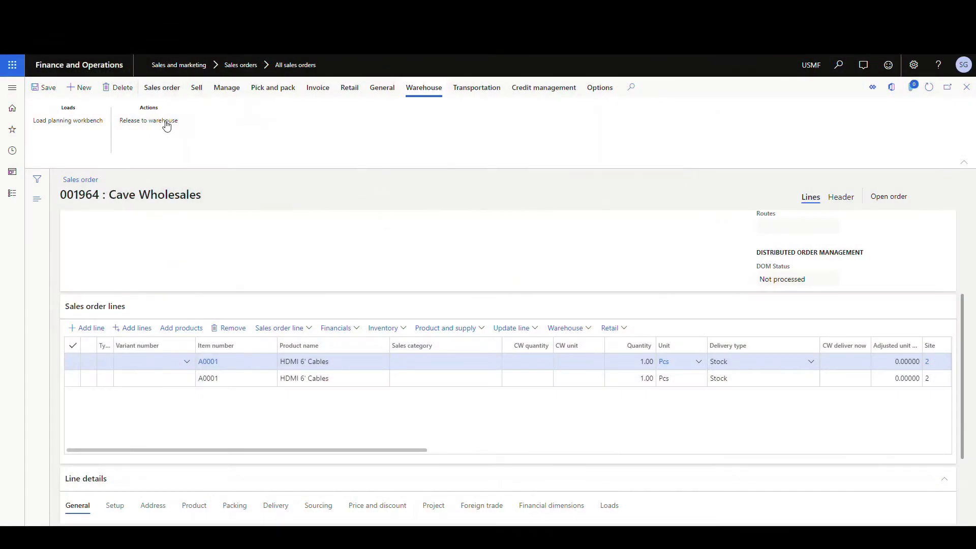
Release order 001964 to the warehouse and view the first line's work: CP-001 to BAYDOOR2
{"action": "left_click", "coordinate": [166, 122]}
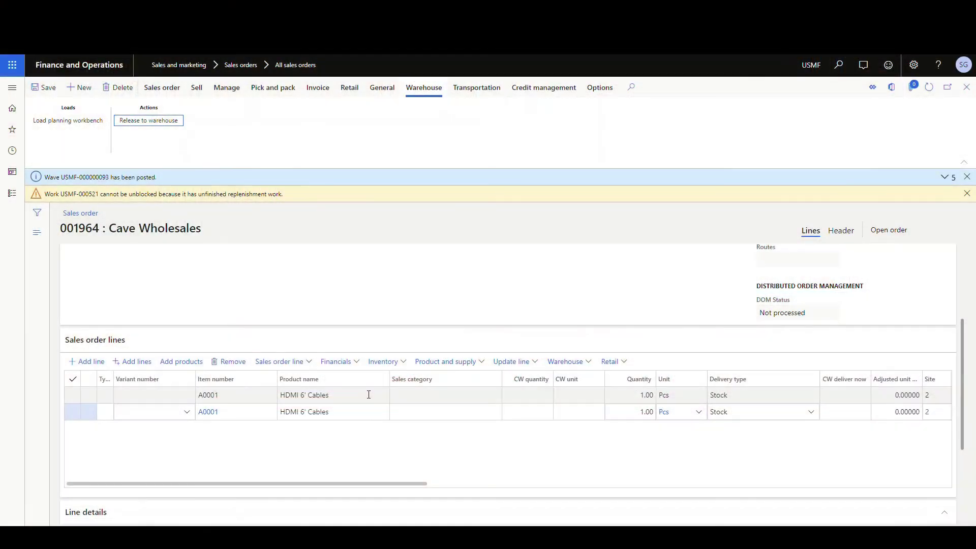
{"action": "left_click", "coordinate": [369, 395]}
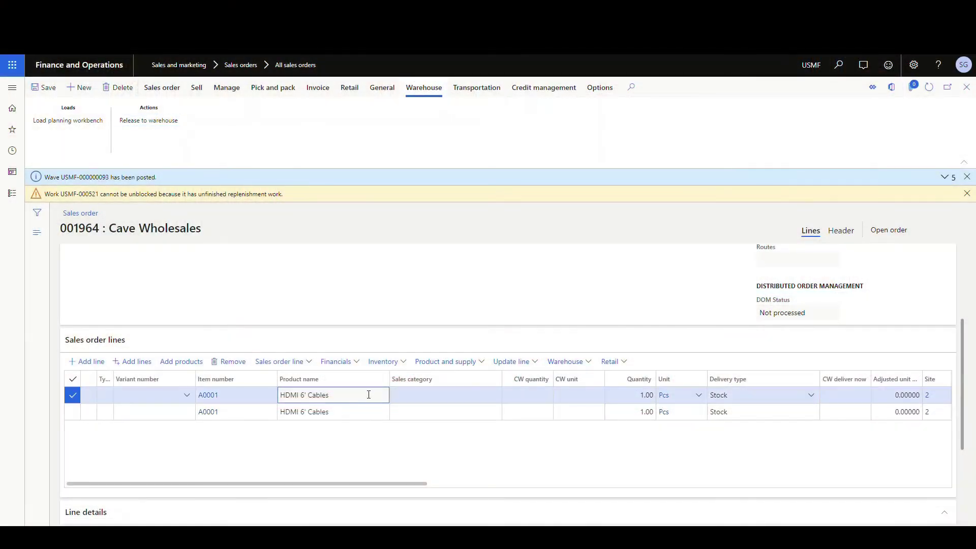
{"action": "left_click", "coordinate": [591, 362]}
{"action": "left_click", "coordinate": [586, 407]}
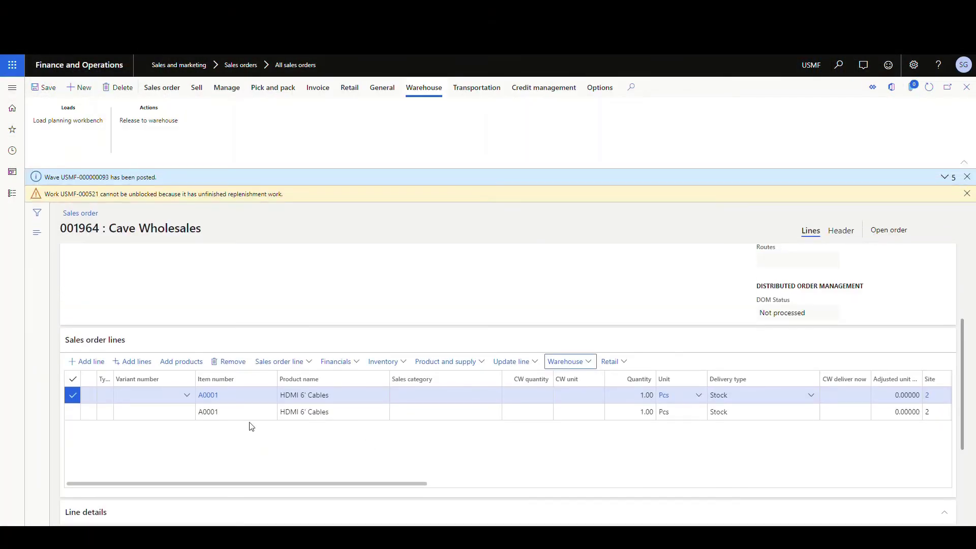
{"action": "left_click", "coordinate": [249, 419]}
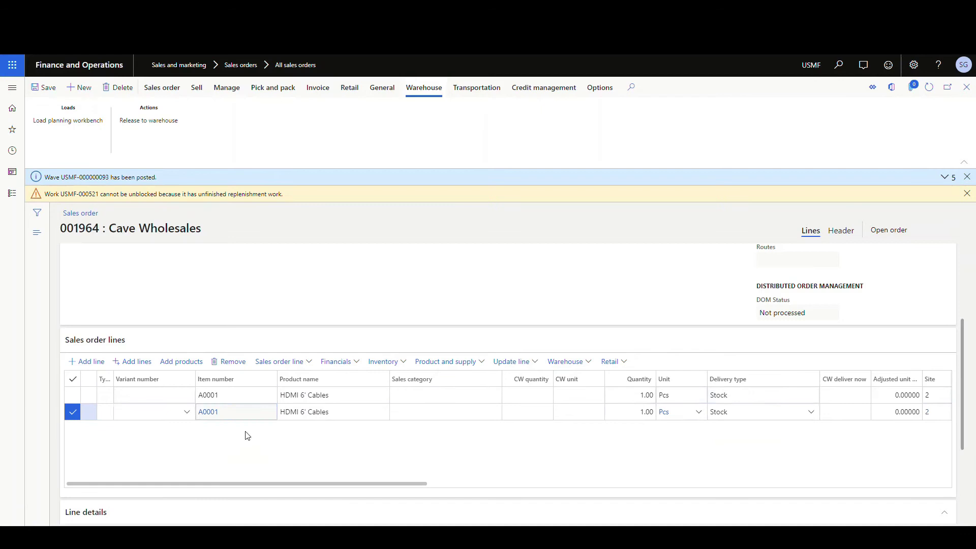
{"action": "left_click", "coordinate": [588, 362]}
{"action": "left_click", "coordinate": [572, 406]}
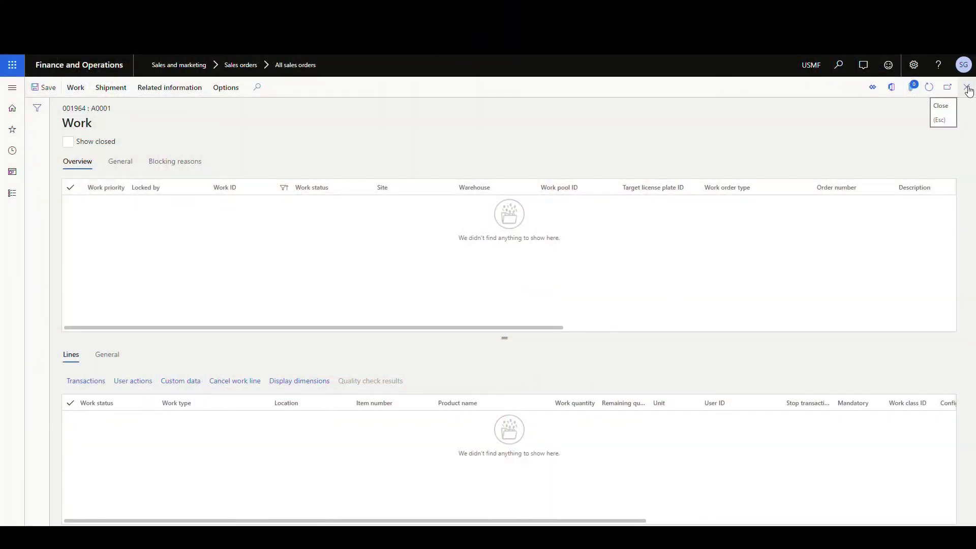
{"action": "left_click", "coordinate": [967, 88]}
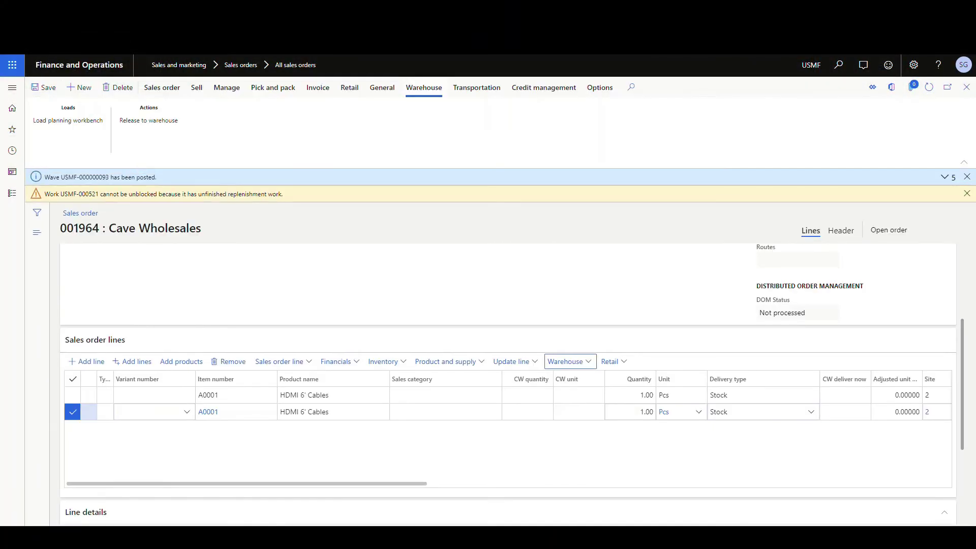
In the Warehousing app, cancel the current task and start an Inbound Purchase Receive
{"action": "left_click", "coordinate": [212, 491]}
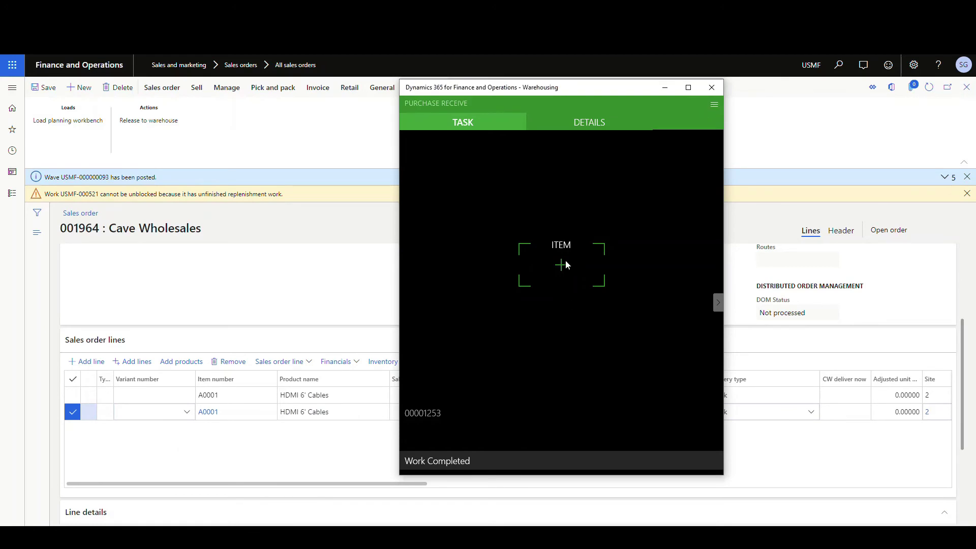
{"action": "left_click", "coordinate": [717, 107]}
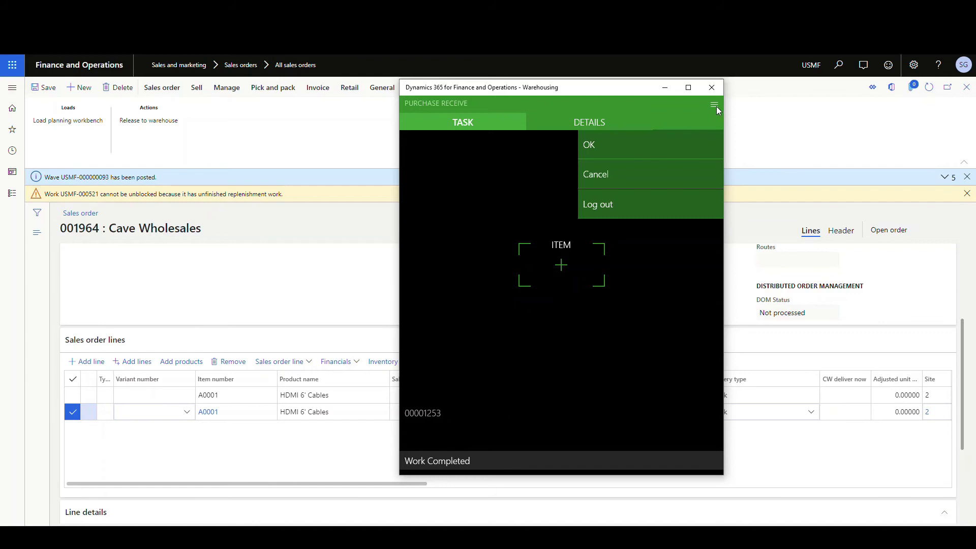
{"action": "left_click", "coordinate": [620, 174]}
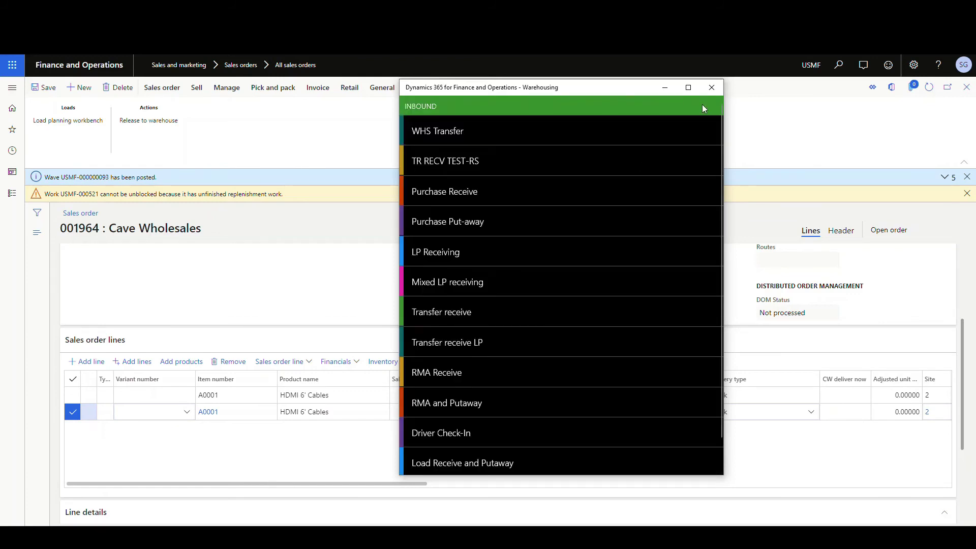
{"action": "scroll", "coordinate": [437, 452], "scroll_direction": "down", "scroll_amount": 2}
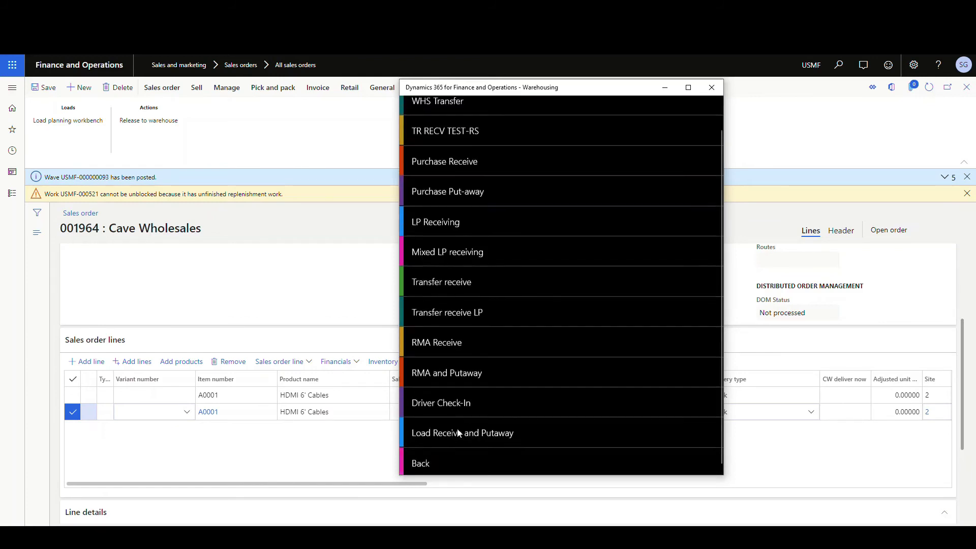
{"action": "left_click", "coordinate": [423, 463]}
{"action": "left_click", "coordinate": [436, 131]}
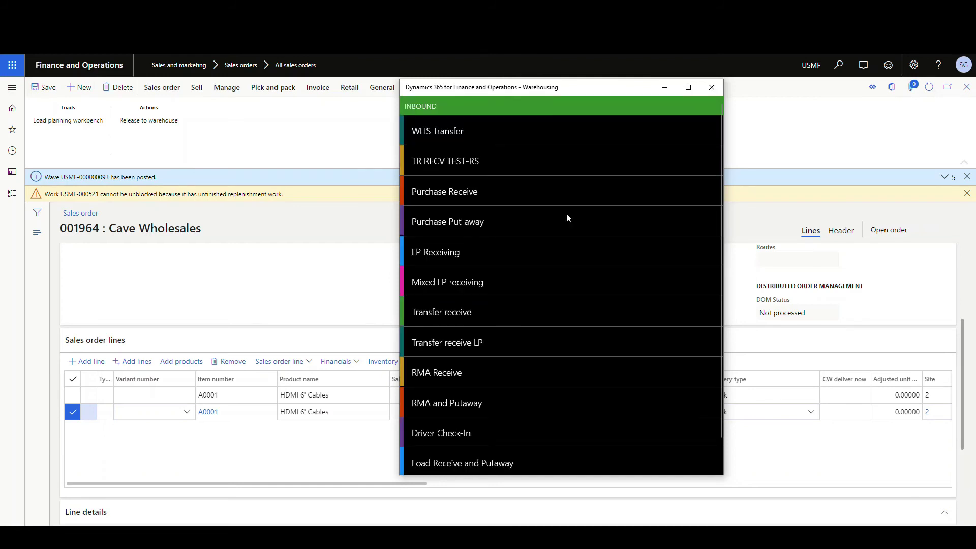
{"action": "left_click", "coordinate": [447, 196]}
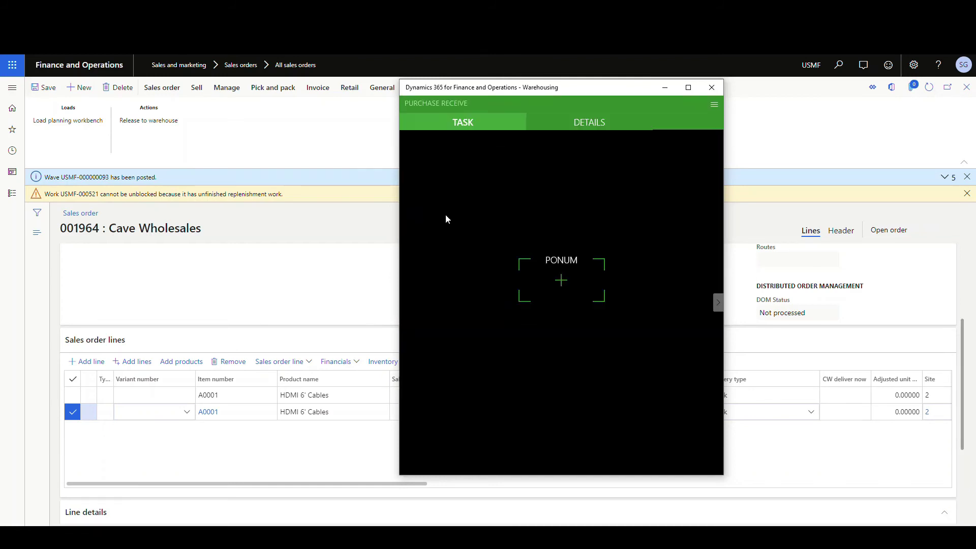
Enter purchase order 00001254 and item A0001 for receiving
{"action": "left_click", "coordinate": [559, 280]}
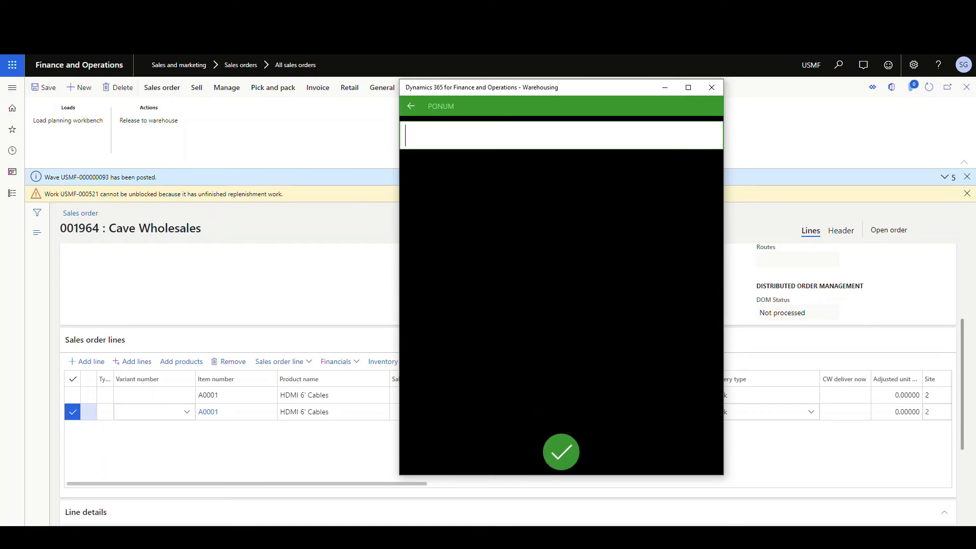
{"action": "type", "text": "00001254"}
{"action": "left_click", "coordinate": [556, 457]}
{"action": "left_click", "coordinate": [562, 287]}
{"action": "type", "text": "a"}
{"action": "key", "text": "BackSpace"}
{"action": "type", "text": "a0001"}
{"action": "key", "text": "Return"}
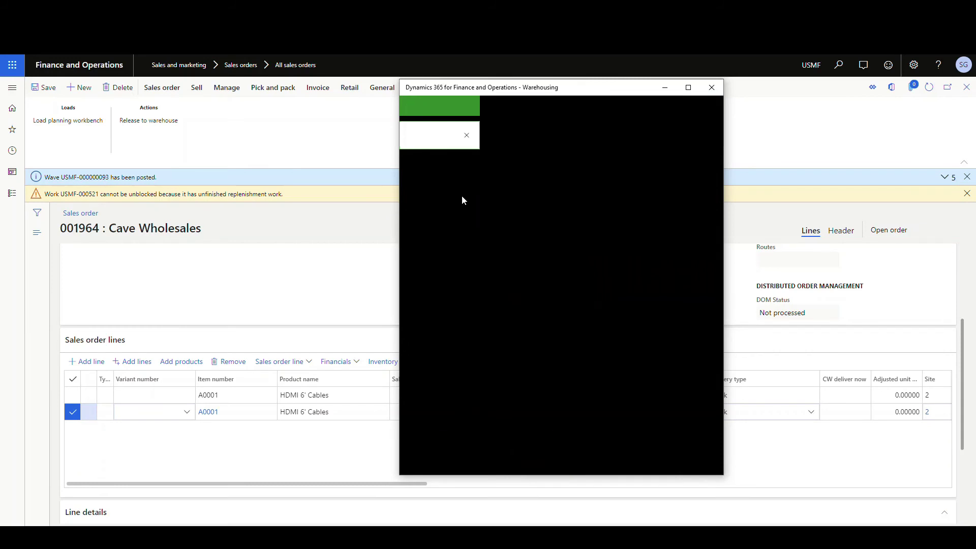
Receive a quantity of 1 and confirm until the work completes
{"action": "left_click", "coordinate": [553, 276]}
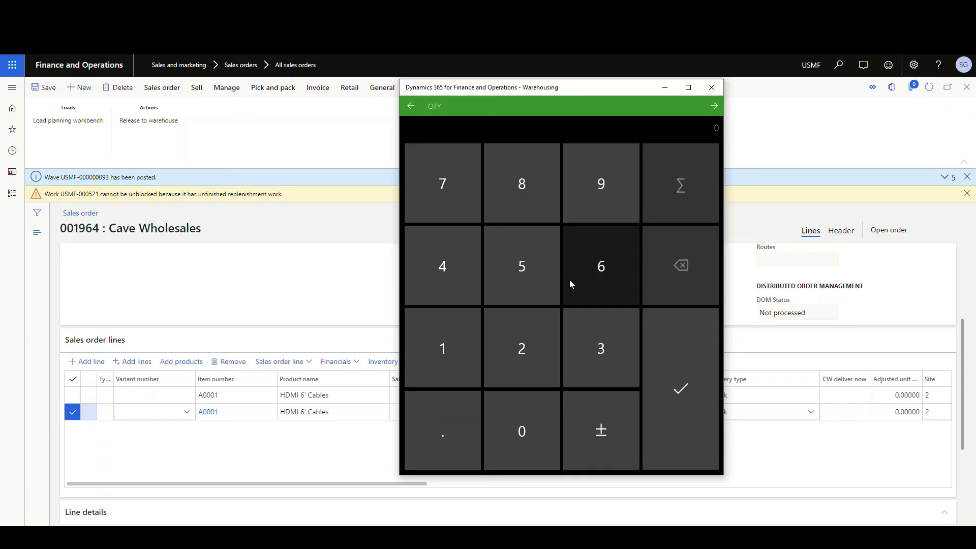
{"action": "left_click", "coordinate": [459, 381]}
{"action": "left_click", "coordinate": [713, 395]}
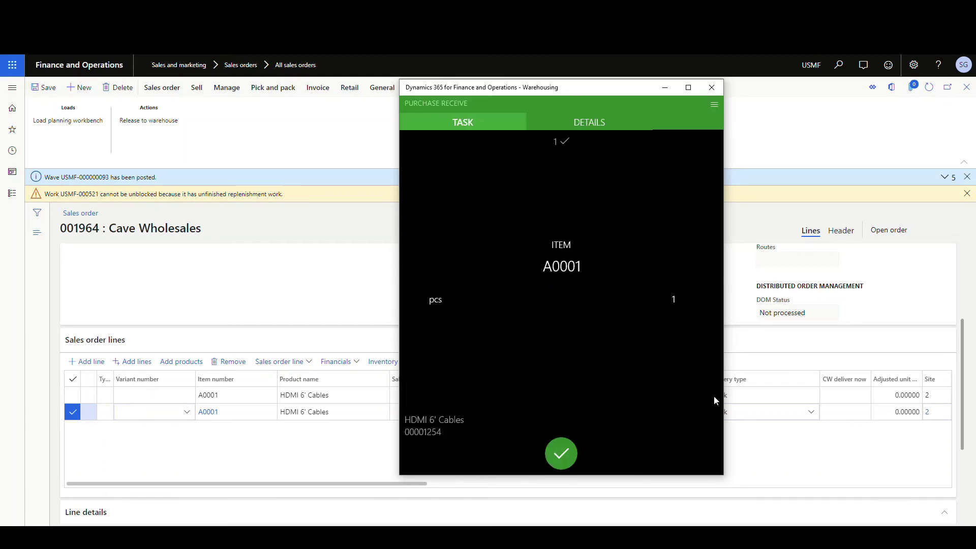
{"action": "left_click", "coordinate": [555, 462]}
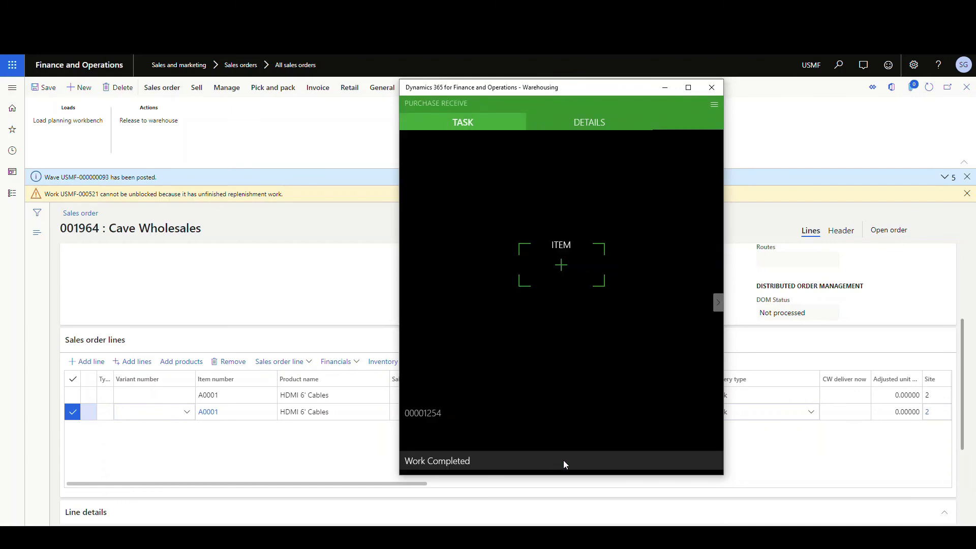
Show cross-docking work USMF-000522 for the second A0001 line, selecting its Put line to BAYDOOR2
{"action": "left_click", "coordinate": [321, 278]}
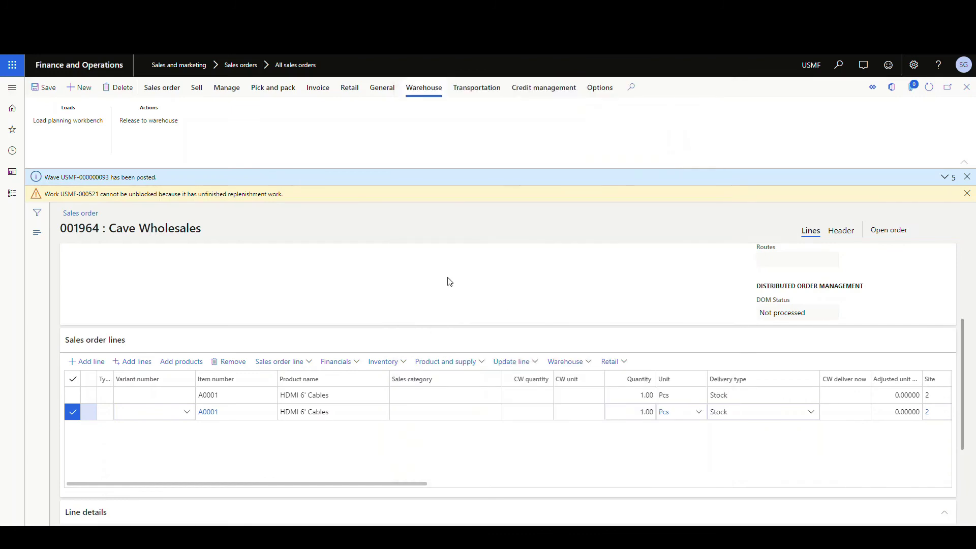
{"action": "left_click", "coordinate": [366, 406]}
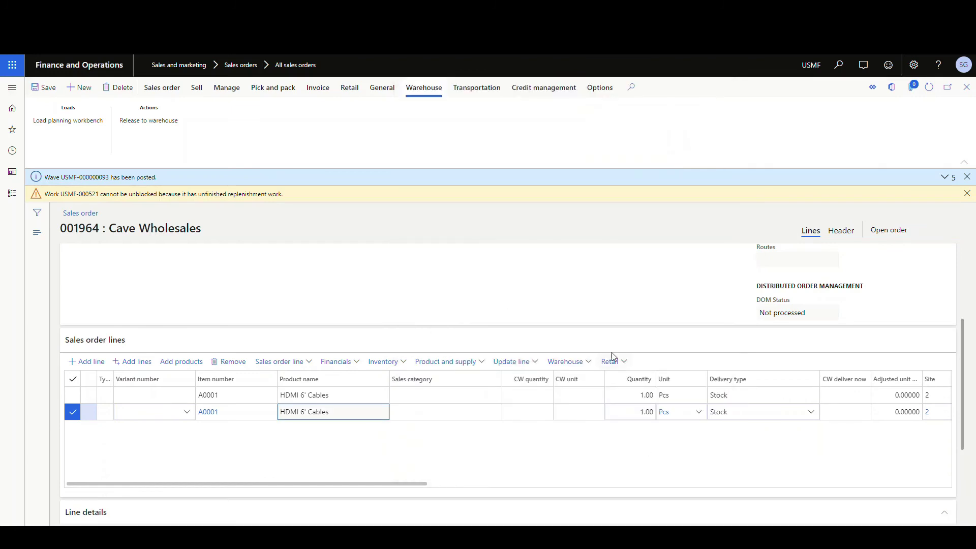
{"action": "left_click", "coordinate": [590, 366]}
{"action": "left_click", "coordinate": [564, 408]}
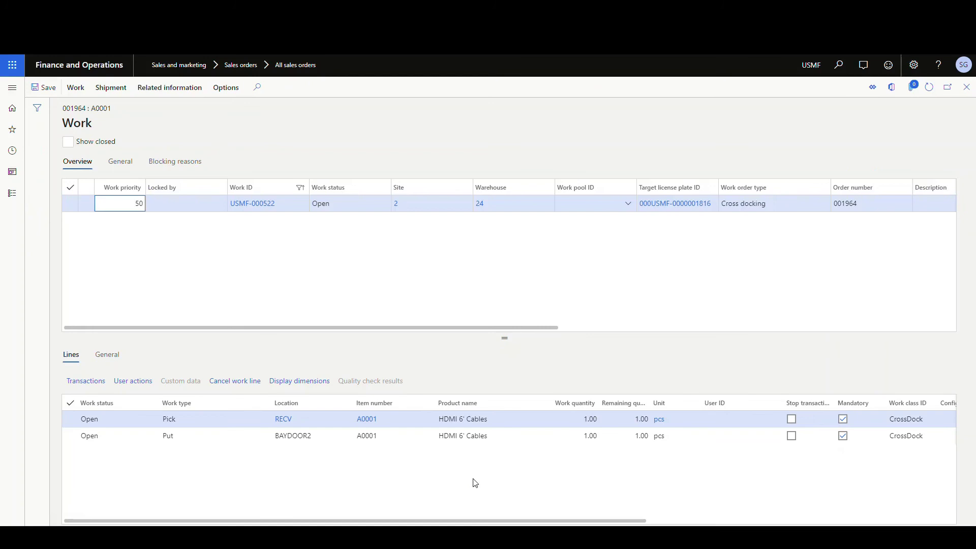
{"action": "left_click", "coordinate": [284, 435]}
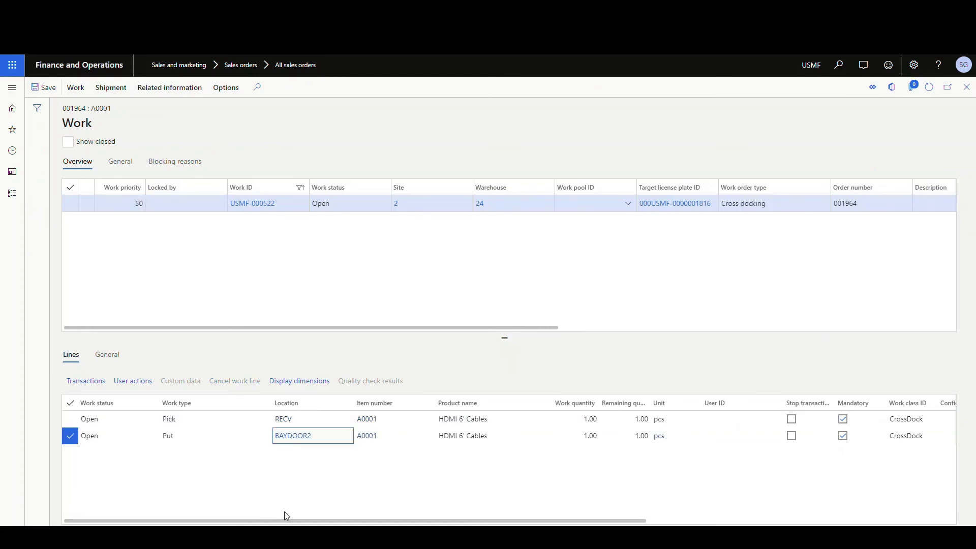